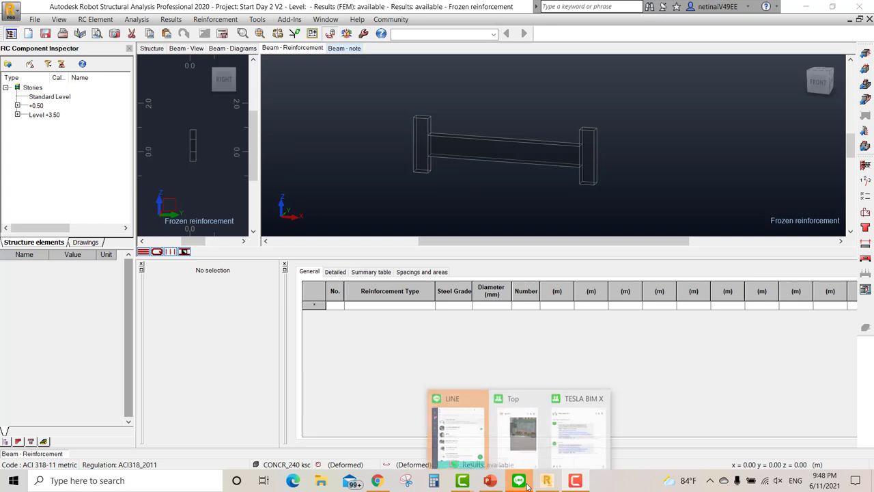
# Open the course.play.php link from the Tesla BIM X notification in LINE.
pyautogui.click(583, 416)
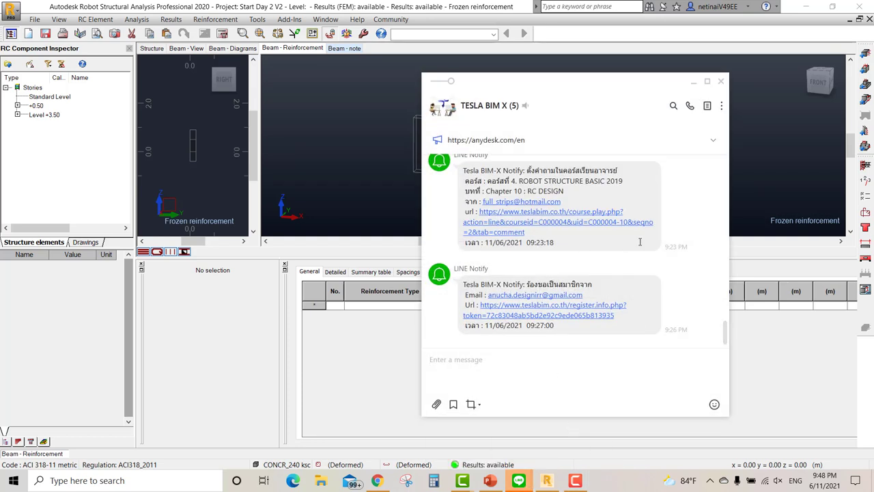
pyautogui.click(517, 228)
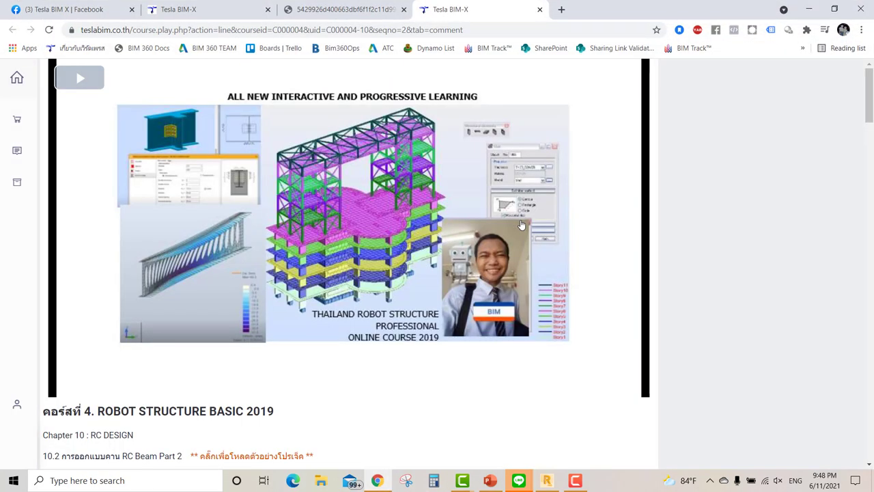
# Scroll to the last comment and open its reinforcement screenshot full size in a new tab.
pyautogui.scroll(-5, 512, 273)
pyautogui.scroll(-5, 492, 294)
pyautogui.scroll(-5, 489, 314)
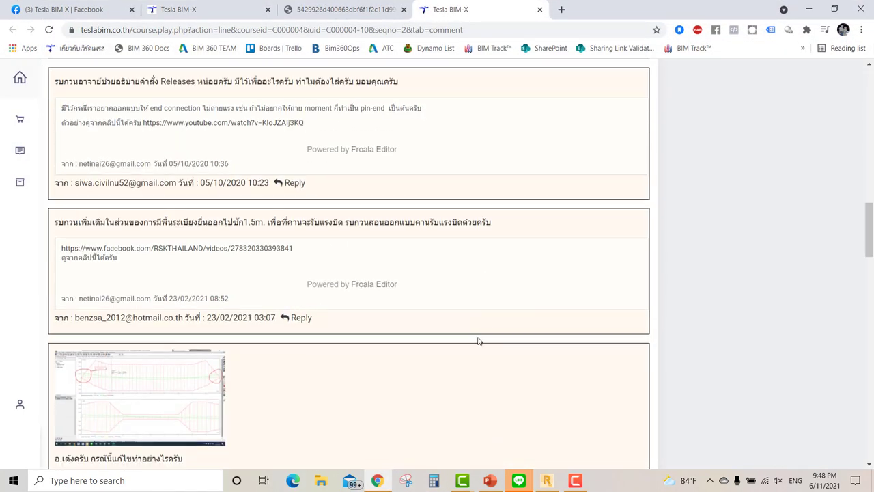
pyautogui.scroll(-5, 478, 341)
pyautogui.scroll(-5, 478, 343)
pyautogui.scroll(-5, 476, 345)
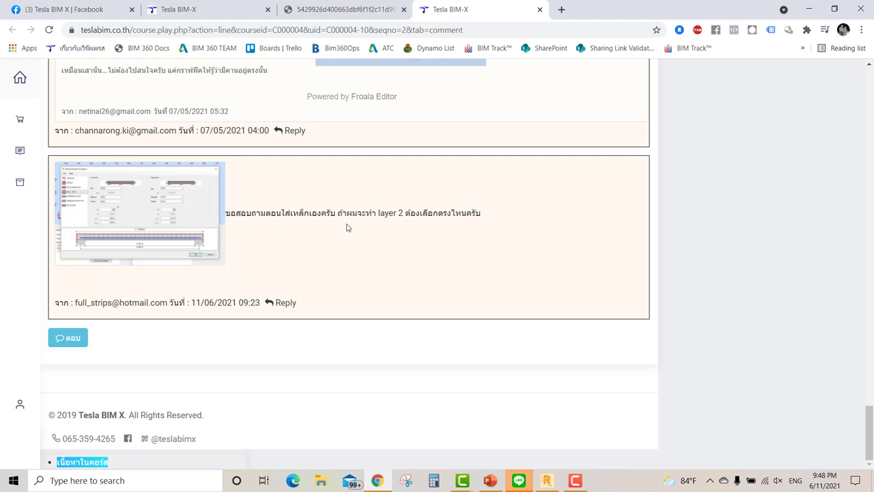
pyautogui.rightClick(131, 212)
pyautogui.click(179, 212)
pyautogui.click(601, 9)
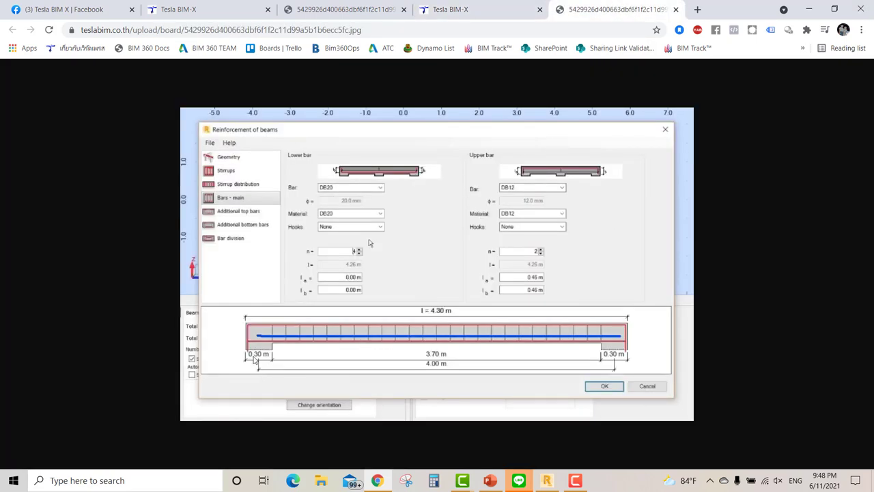
# Return to Robot and switch the workspace layout back to the 3D structure model.
pyautogui.click(809, 9)
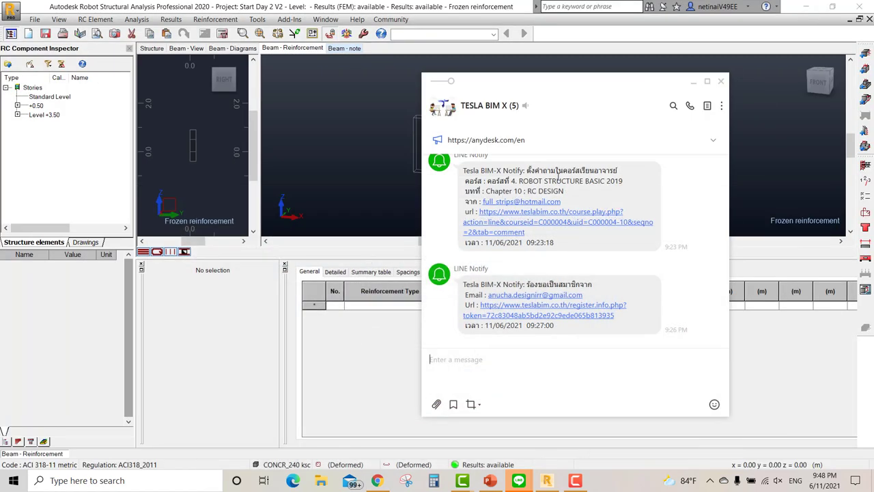
pyautogui.click(322, 172)
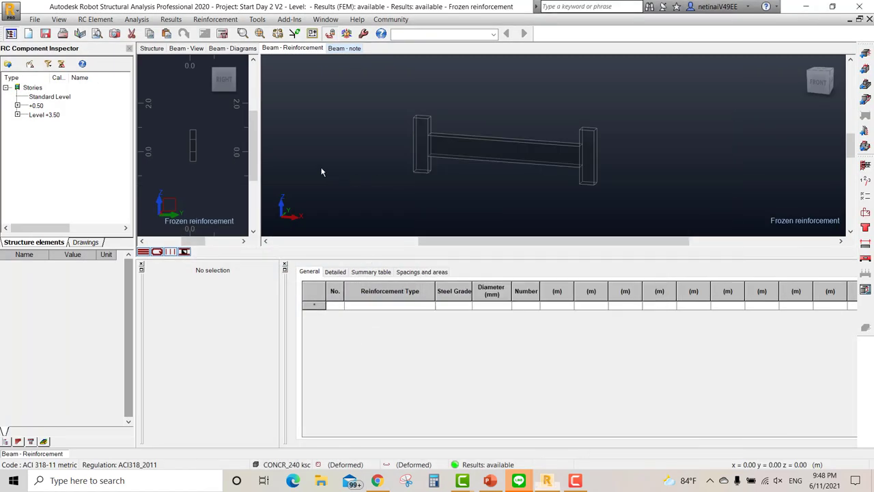
pyautogui.click(465, 34)
pyautogui.click(465, 108)
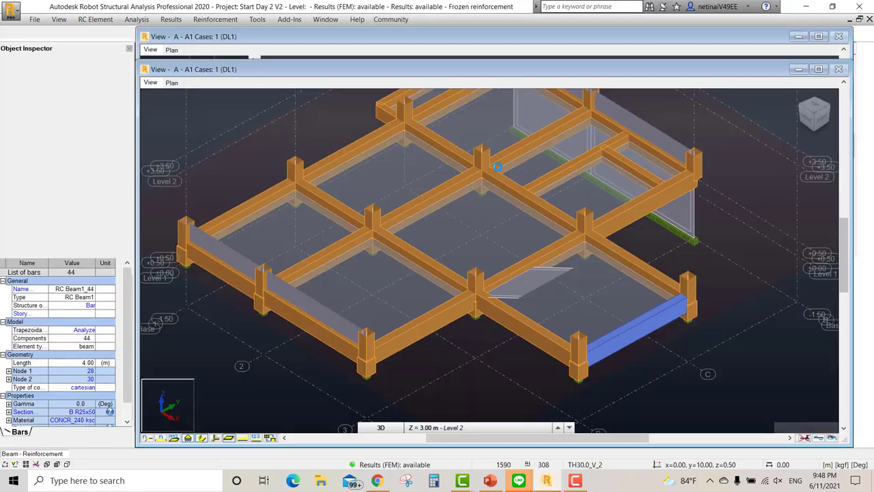
# Select beam 44 in the model and send it to provided RC reinforcement design.
pyautogui.click(690, 392)
pyautogui.scroll(3, 690, 392)
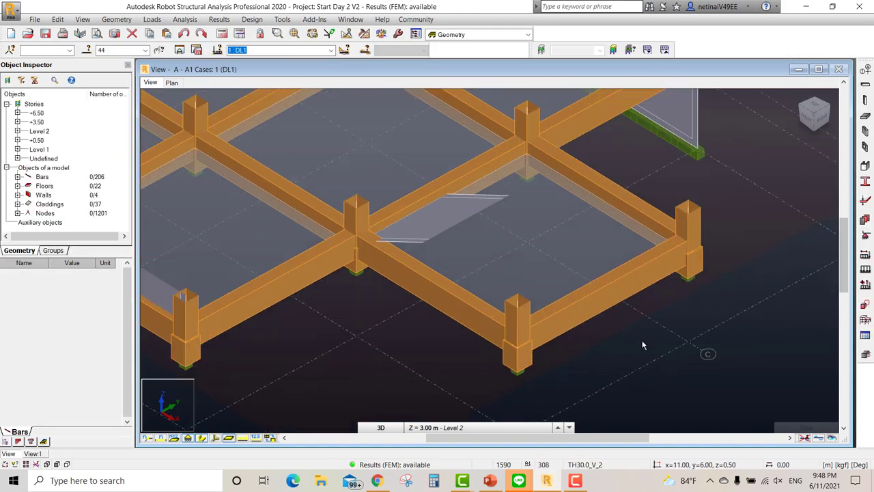
pyautogui.click(620, 309)
pyautogui.moveTo(633, 335); pyautogui.dragTo(461, 304, button='middle')
pyautogui.scroll(-3, 636, 335)
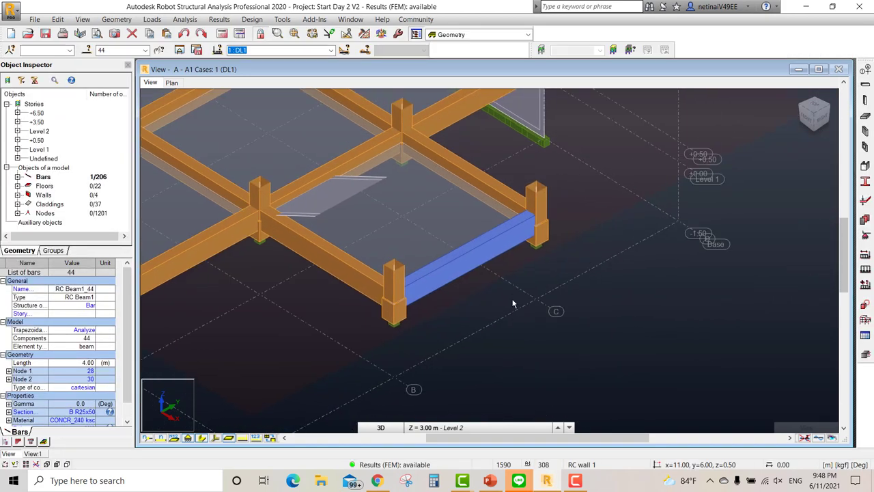
pyautogui.click(865, 356)
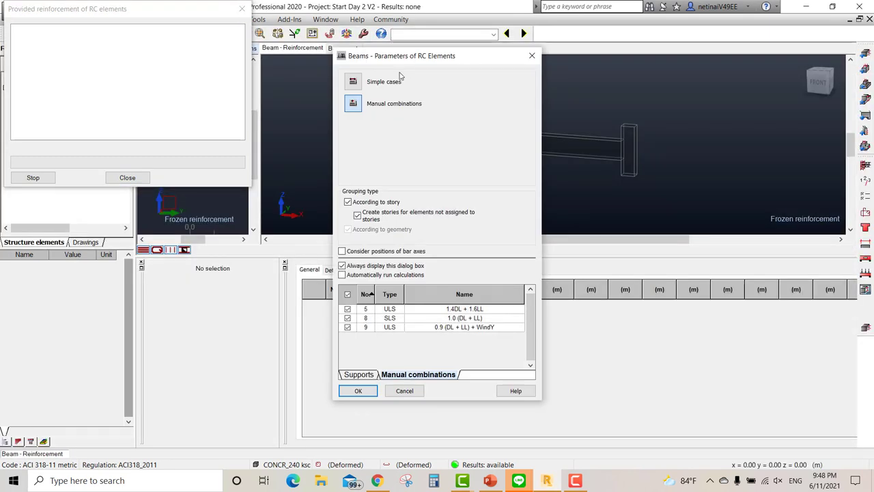
# Confirm the Beams - Parameters calculation and return to the structure model layout.
pyautogui.click(358, 391)
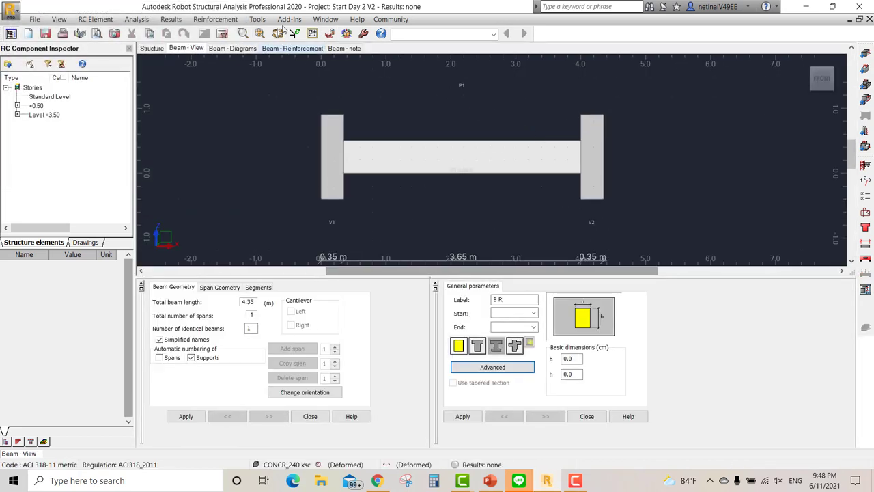
pyautogui.click(206, 20)
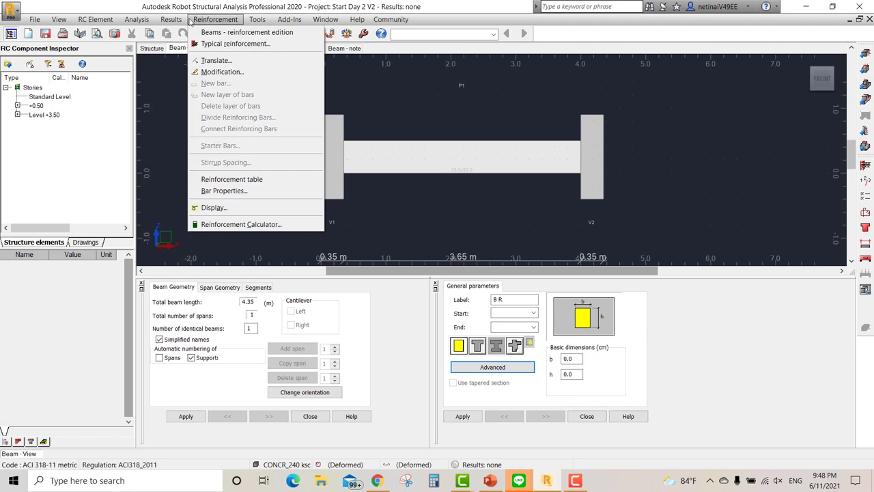
pyautogui.click(444, 34)
pyautogui.click(418, 62)
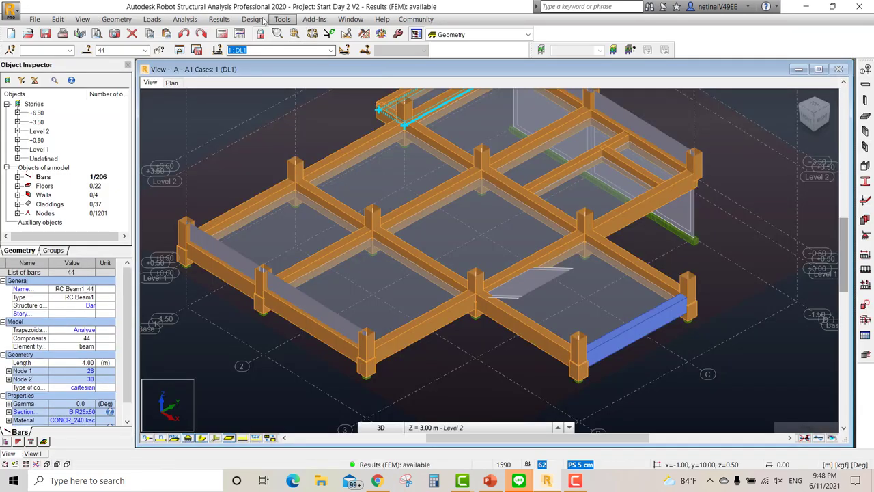
# Run Design > Required Reinforcement, then switch the layout to Provided reinforcement.
pyautogui.click(263, 21)
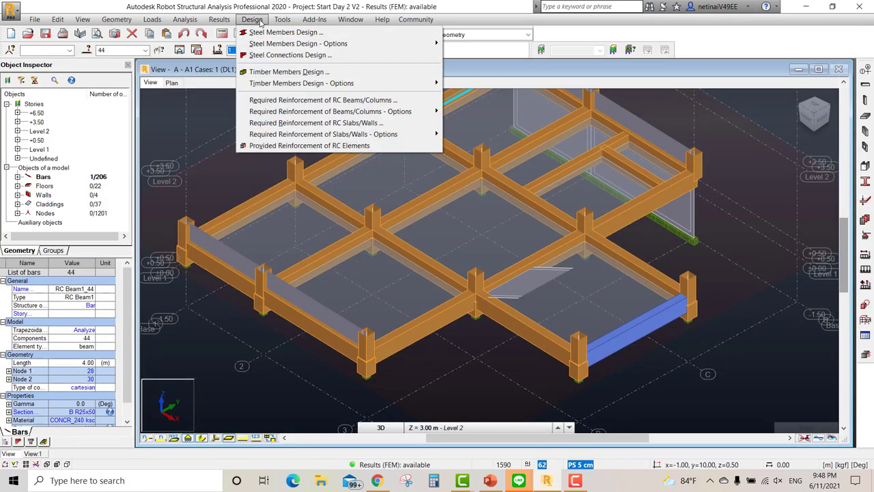
pyautogui.click(321, 100)
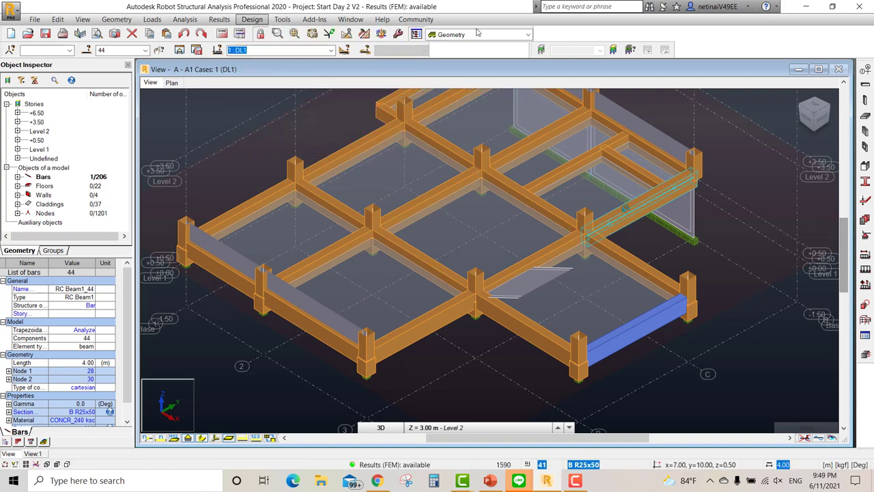
pyautogui.click(478, 34)
pyautogui.click(461, 107)
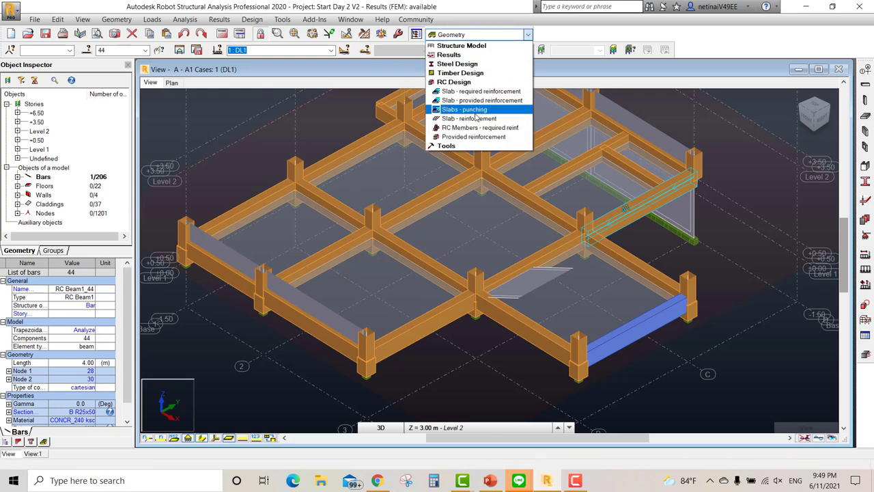
pyautogui.click(474, 138)
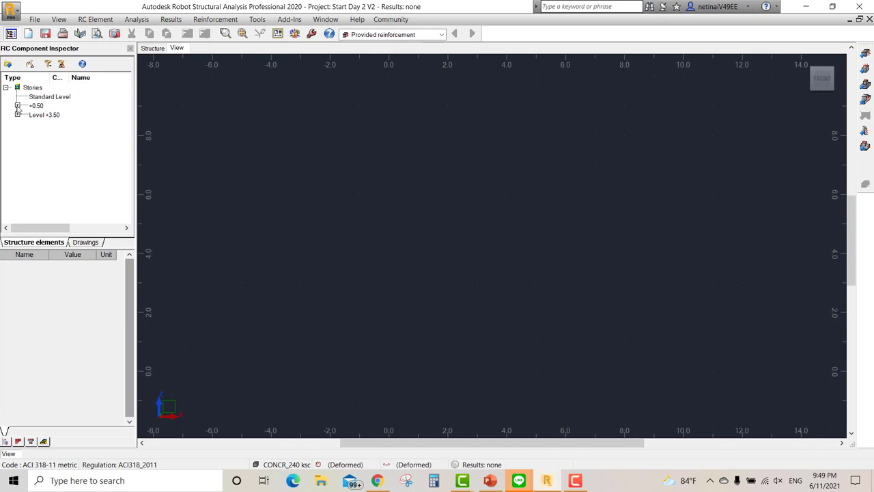
# Expand +0.50, open Beam44 on the Beam - Reinforcement tab and orbit its 3D outline.
pyautogui.click(18, 106)
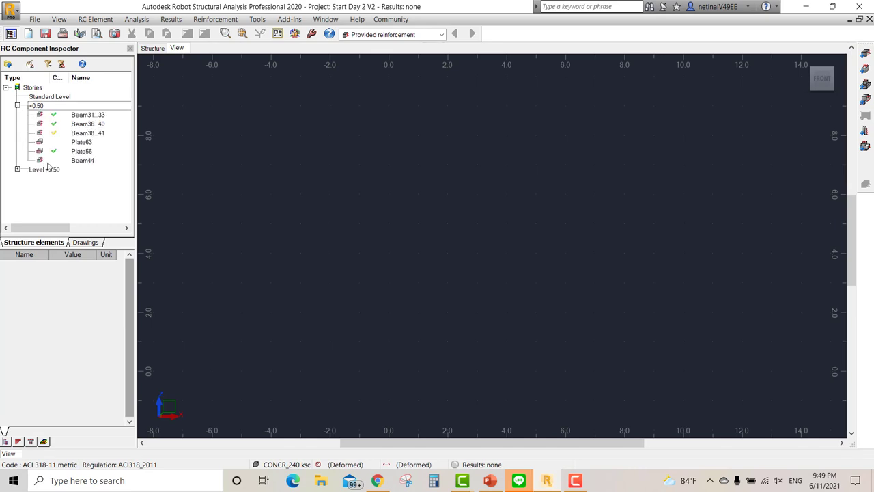
pyautogui.doubleClick(68, 162)
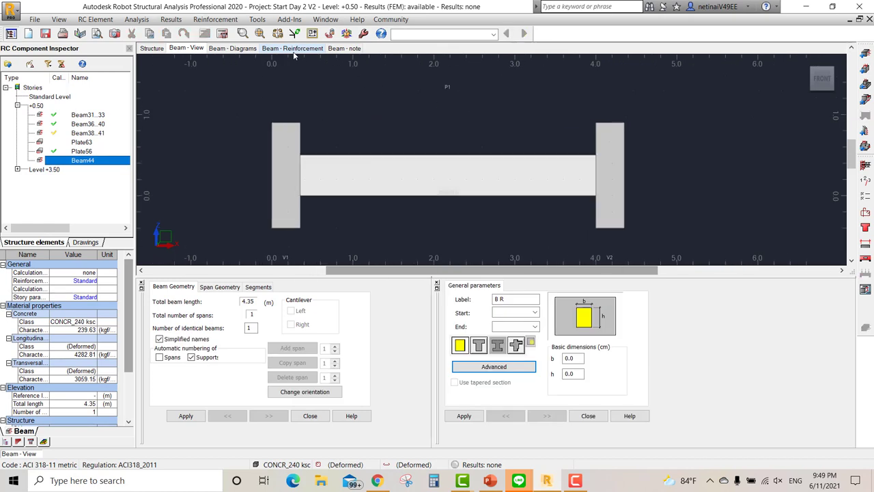
pyautogui.click(298, 49)
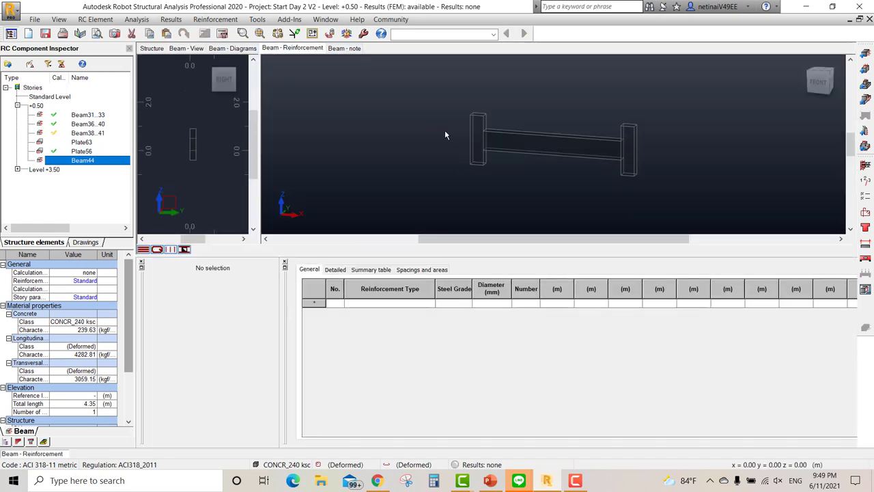
pyautogui.keyDown('shift'); pyautogui.moveTo(532, 175); pyautogui.dragTo(614, 193, button='middle'); pyautogui.keyUp('shift')
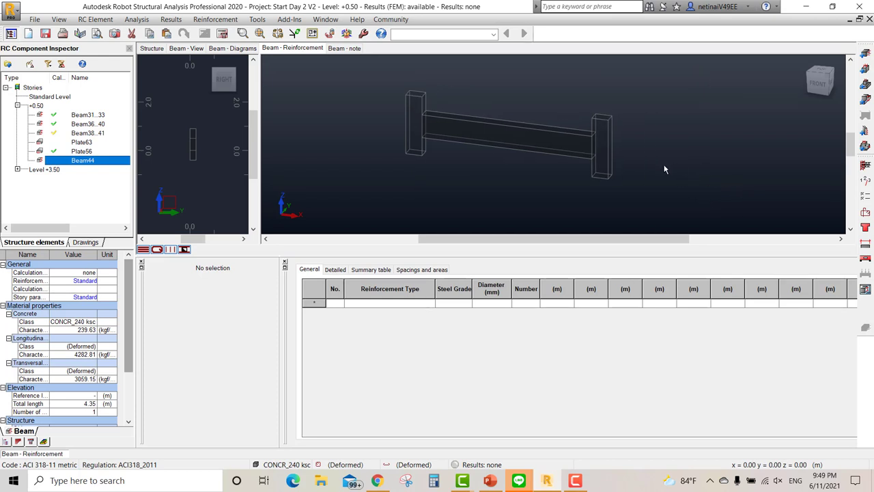
pyautogui.keyDown('shift'); pyautogui.moveTo(664, 168); pyautogui.dragTo(688, 167, button='middle'); pyautogui.keyUp('shift')
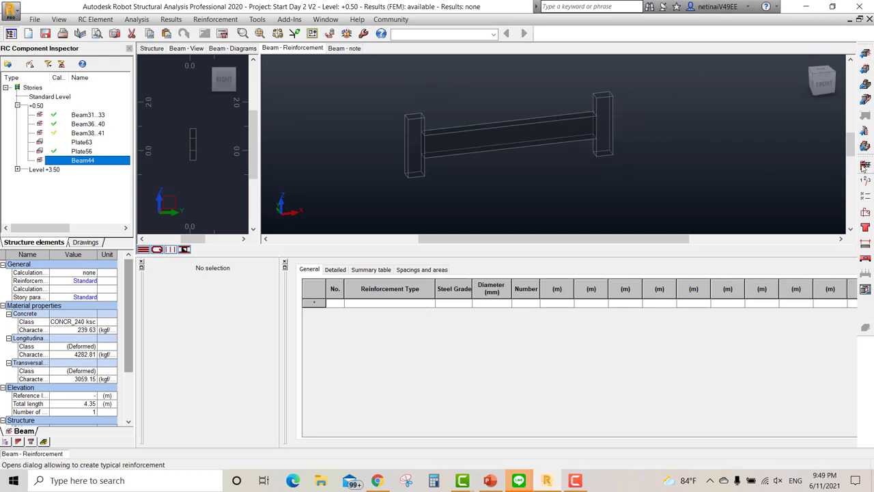
pyautogui.scroll(2, 485, 120)
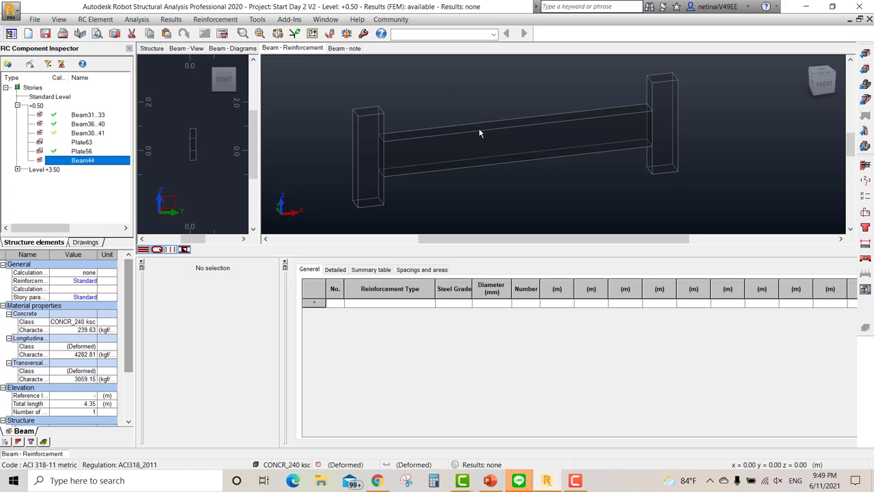
pyautogui.keyDown('shift'); pyautogui.moveTo(479, 128); pyautogui.dragTo(488, 140, button='middle'); pyautogui.keyUp('shift')
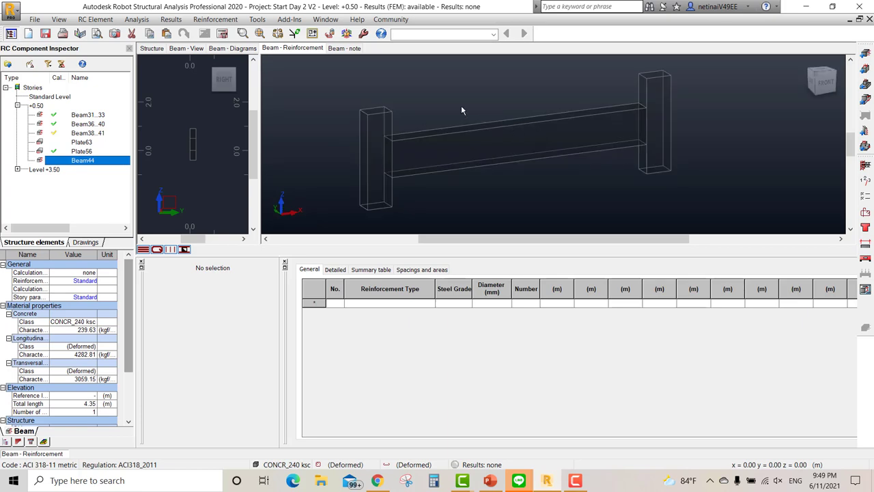
# Set Beam44's stirrups to RB9 bars at 20 cm spacing.
pyautogui.click(866, 167)
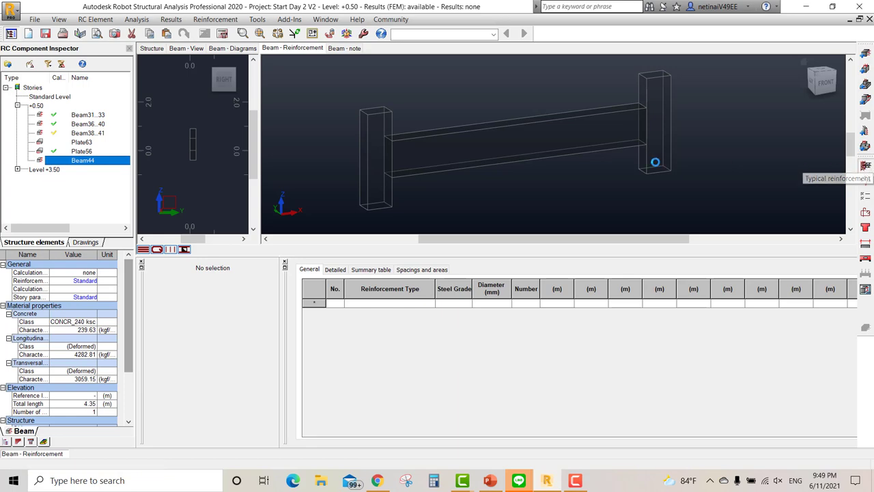
pyautogui.click(209, 128)
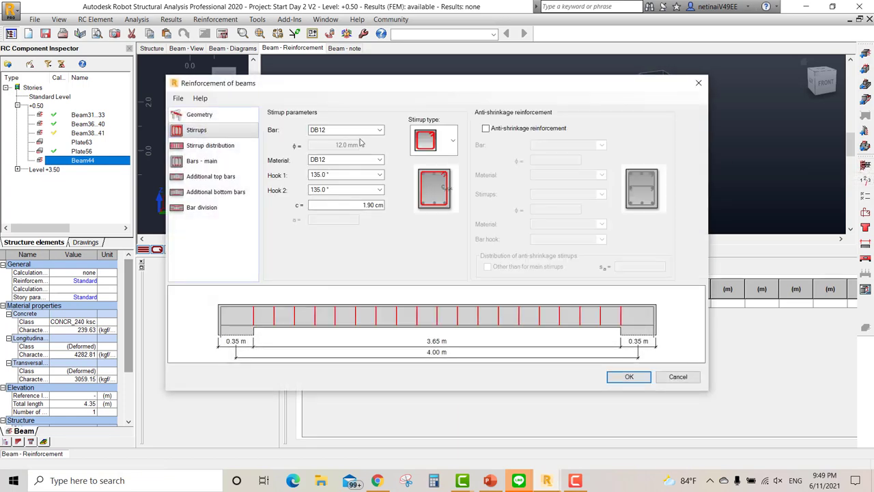
pyautogui.click(380, 129)
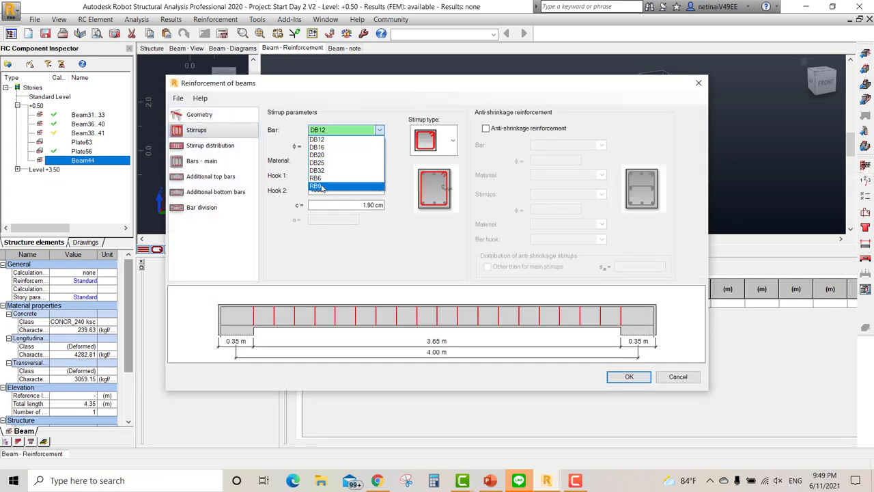
pyautogui.click(362, 177)
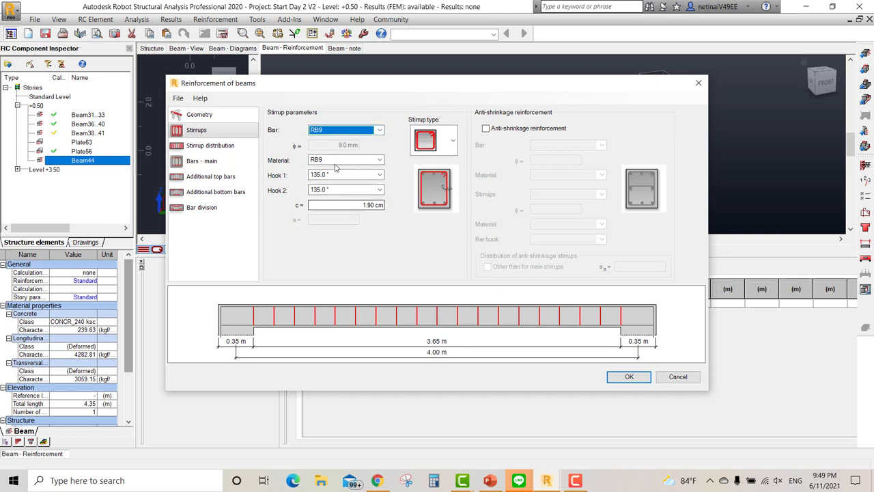
pyautogui.click(211, 144)
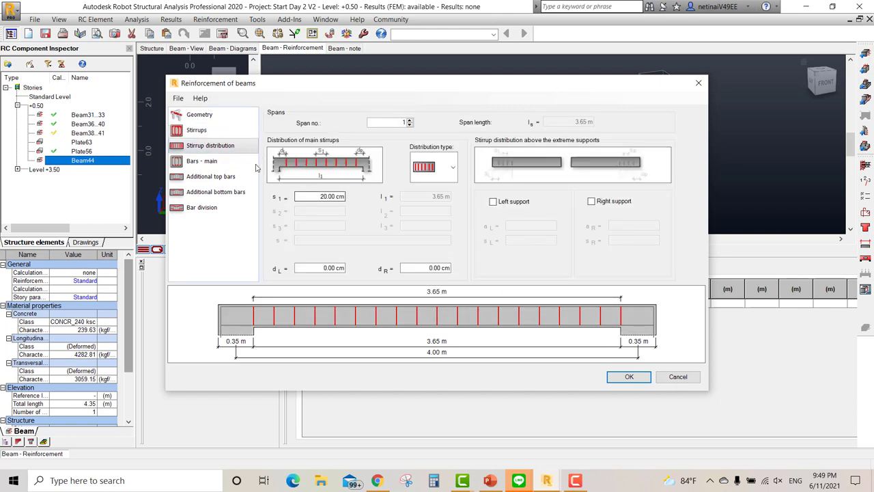
# Set main bars to 3 DB16 at the bottom and 3 DB16 at the top.
pyautogui.click(256, 165)
pyautogui.click(373, 150)
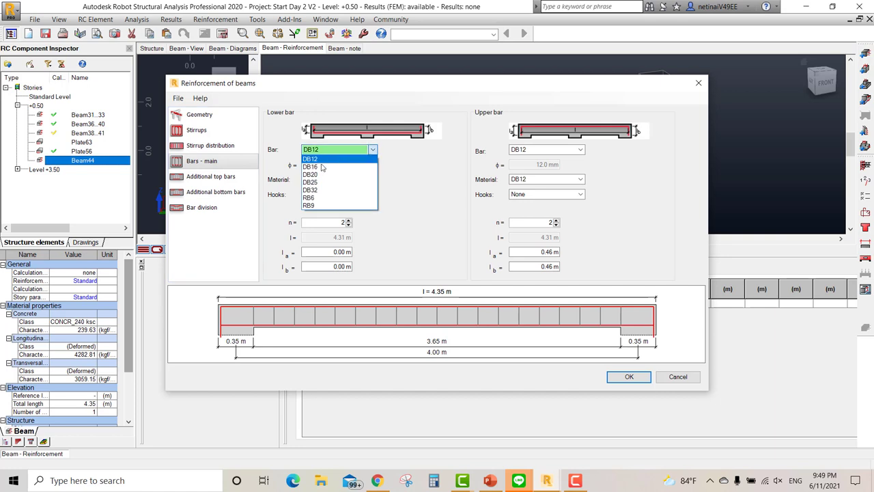
pyautogui.click(365, 164)
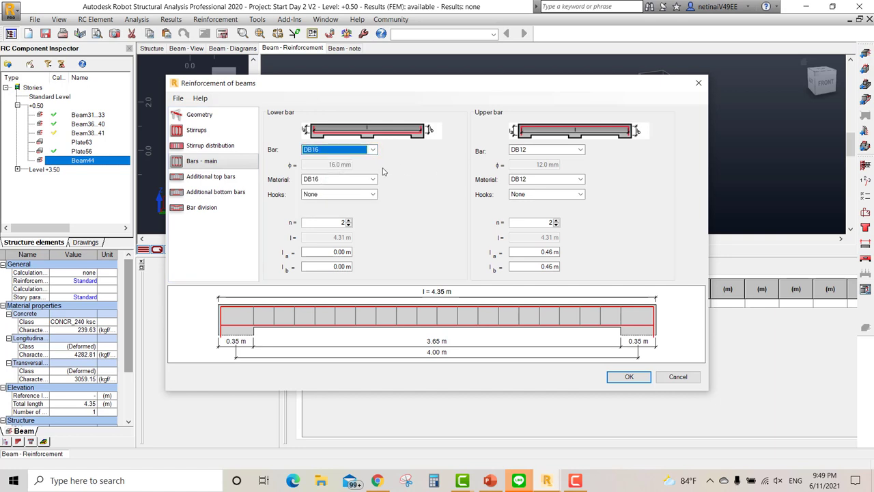
pyautogui.click(349, 221)
pyautogui.click(578, 151)
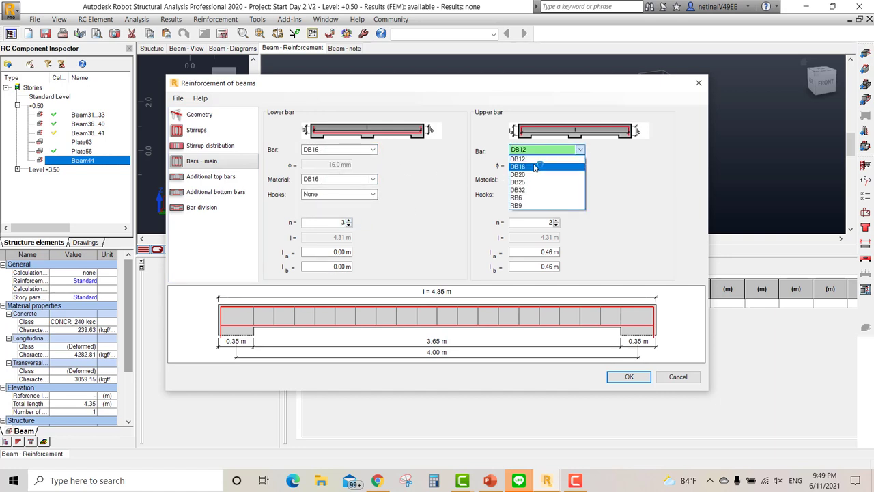
pyautogui.click(533, 168)
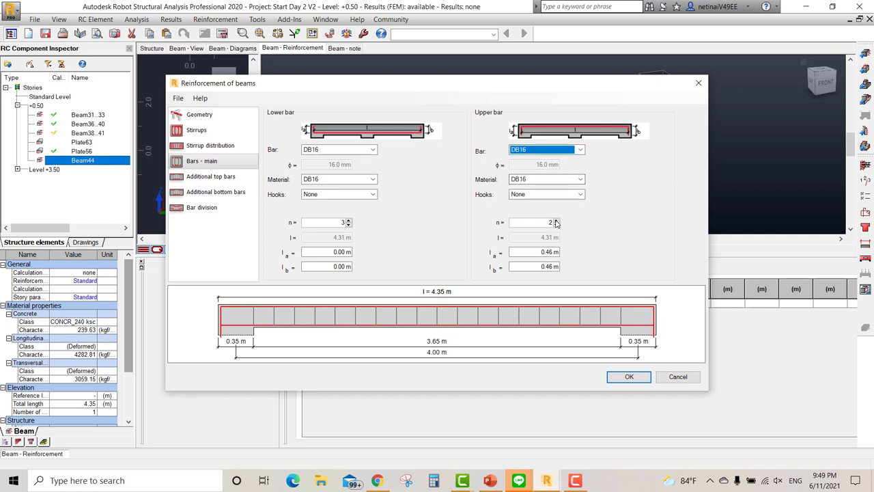
pyautogui.click(556, 220)
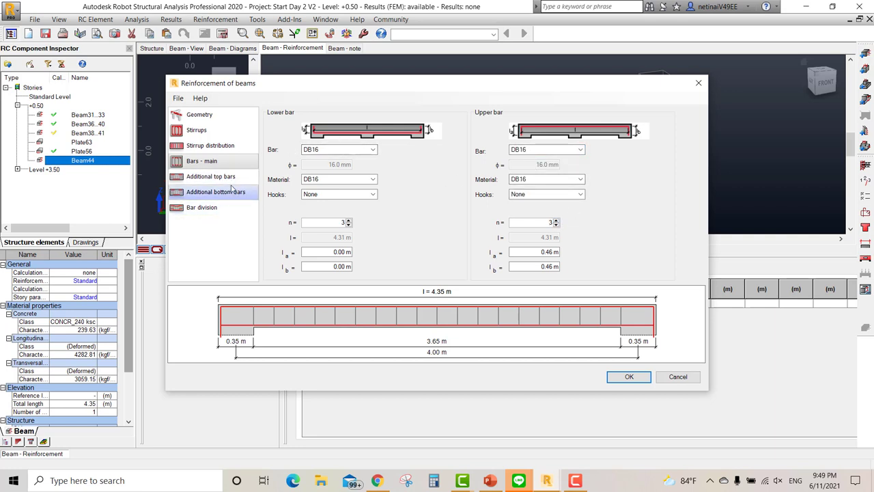
# Tick a 2×DB12 bottom span bar, set l_L and l_R to 1.50 m, and confirm.
pyautogui.click(231, 193)
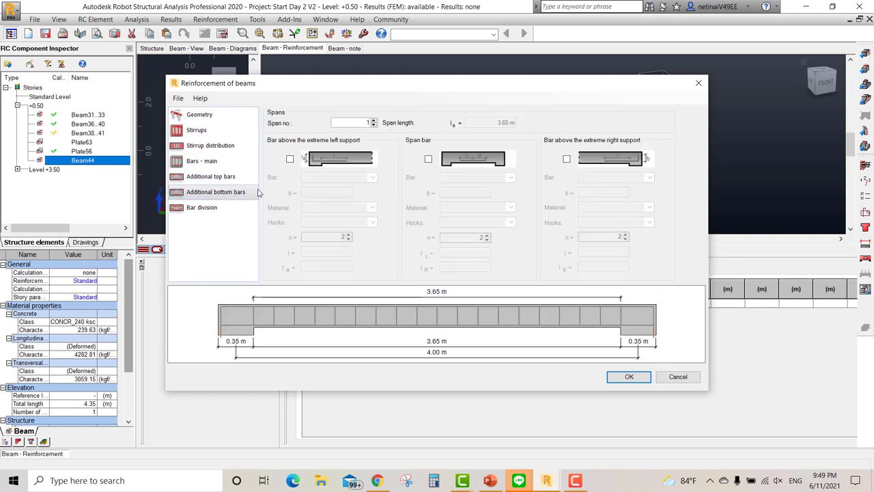
pyautogui.click(429, 159)
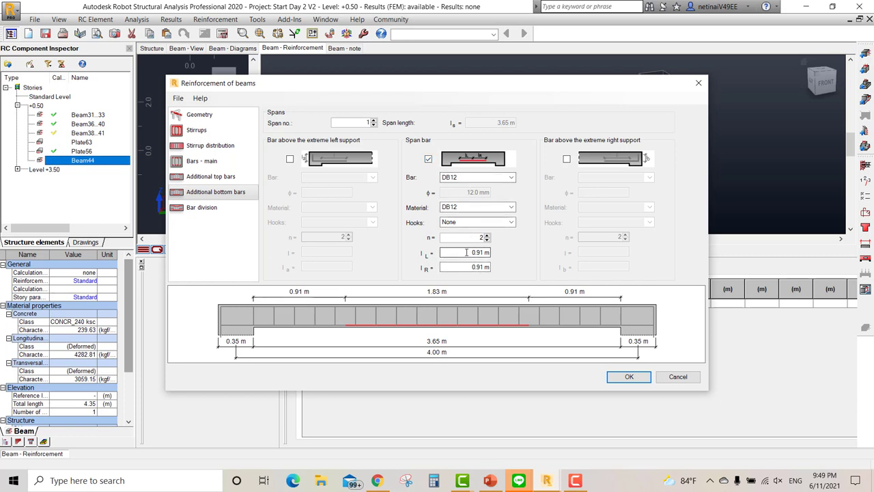
pyautogui.moveTo(467, 252); pyautogui.dragTo(508, 257)
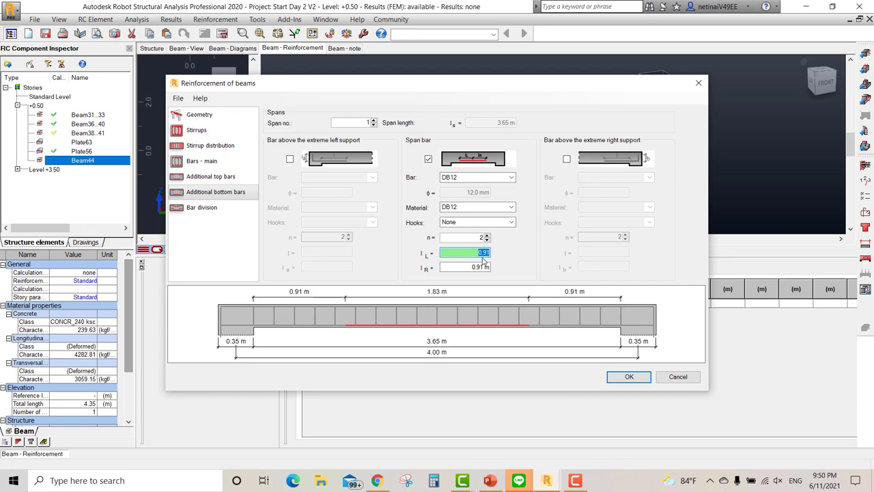
pyautogui.write('15')
pyautogui.click(483, 267)
pyautogui.write('1.5')
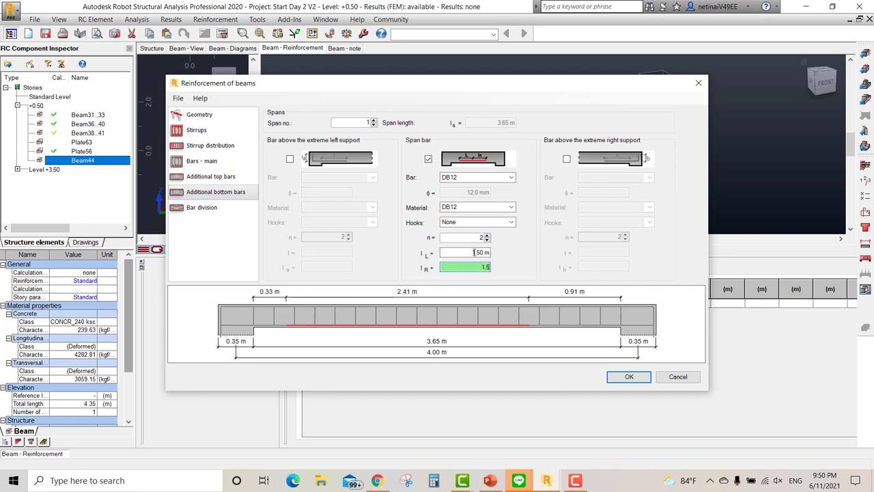
pyautogui.click(463, 254)
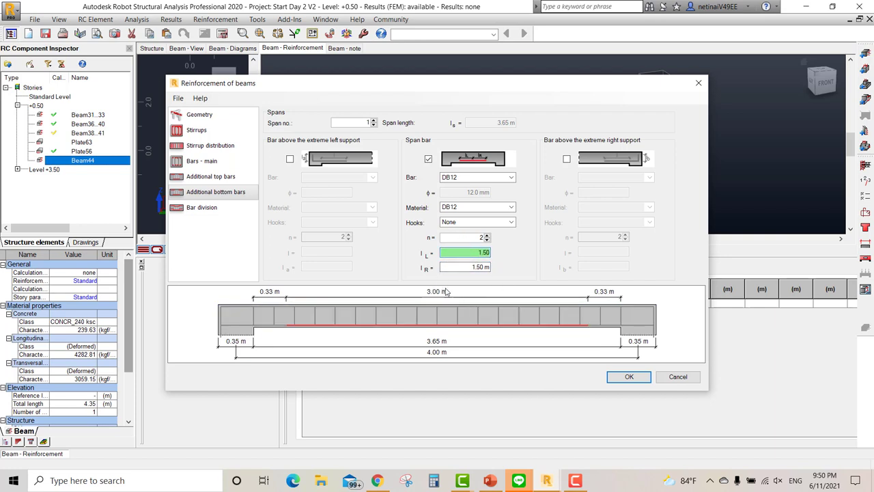
pyautogui.click(629, 379)
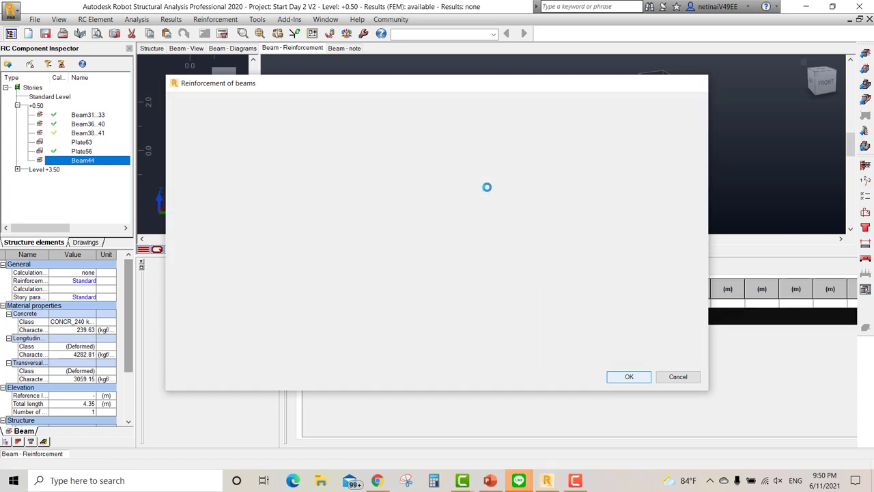
# Zoom in, select the extra 12 mm bottom bar, and check the bending moment diagrams.
pyautogui.scroll(1, 486, 187)
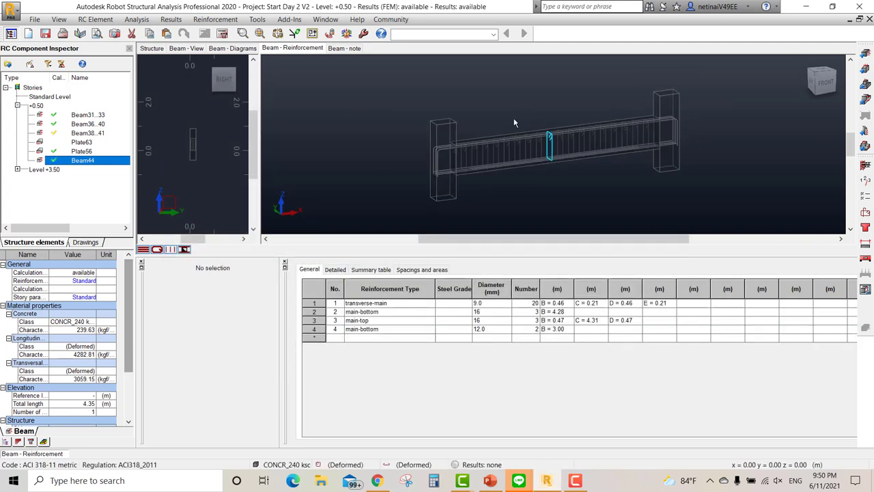
pyautogui.scroll(2, 478, 178)
pyautogui.scroll(2, 462, 164)
pyautogui.scroll(2, 424, 170)
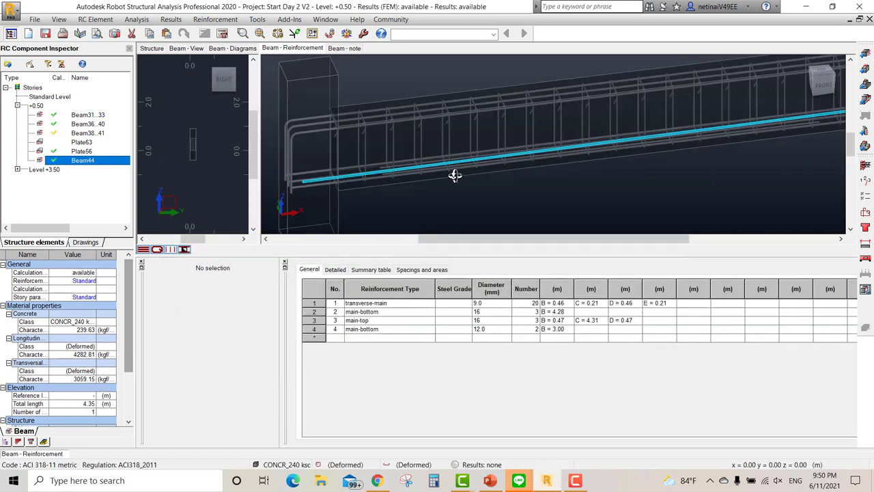
pyautogui.scroll(2, 401, 179)
pyautogui.scroll(2, 399, 157)
pyautogui.click(398, 135)
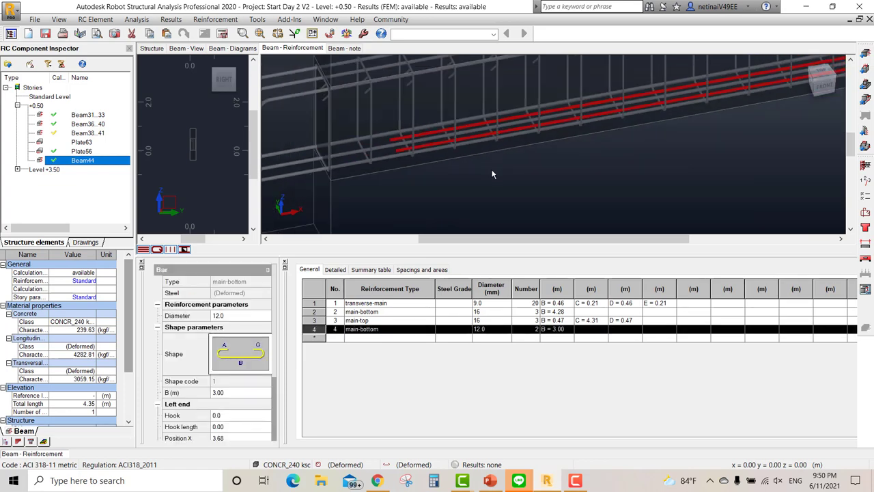
pyautogui.moveTo(492, 179)
pyautogui.keyDown('shift'); pyautogui.mouseDown(button='middle')
pyautogui.moveTo(464, 154)
pyautogui.moveTo(553, 182)
pyautogui.moveTo(486, 176)
pyautogui.mouseUp(button='middle'); pyautogui.keyUp('shift')
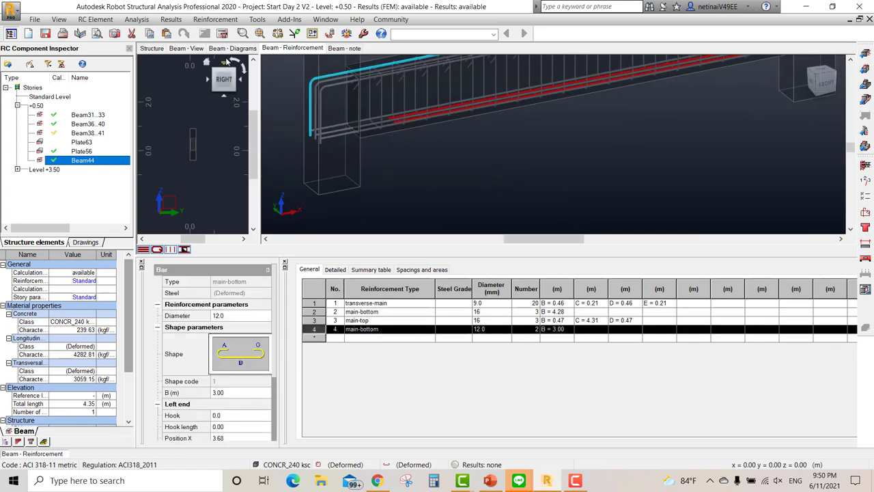
pyautogui.click(232, 48)
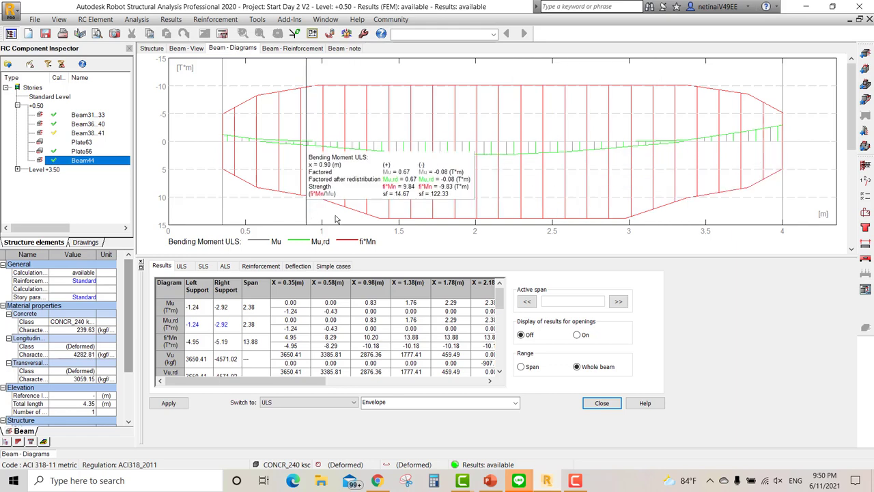
pyautogui.click(289, 49)
# Snap to a front elevation with the view cube, then tilt to inspect the bottom bars.
pyautogui.scroll(3, 523, 167)
pyautogui.scroll(3, 537, 192)
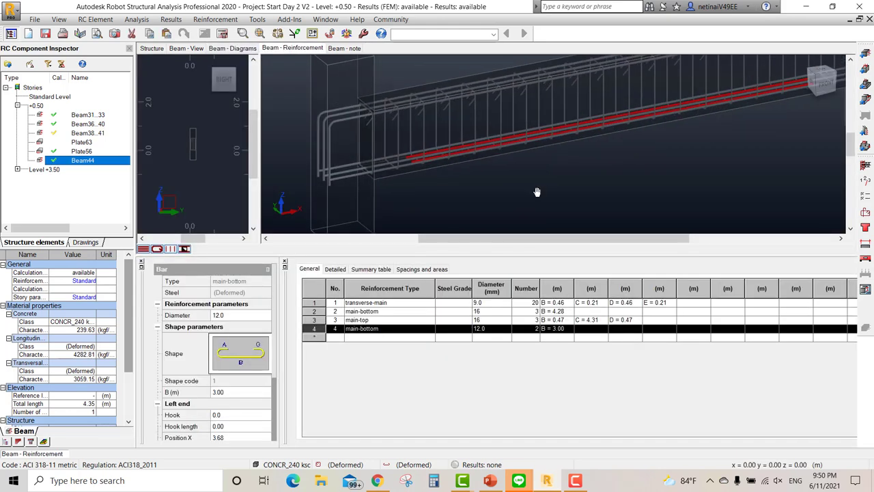
pyautogui.keyDown('shift'); pyautogui.moveTo(537, 191); pyautogui.dragTo(552, 172, button='middle'); pyautogui.keyUp('shift')
pyautogui.click(822, 82)
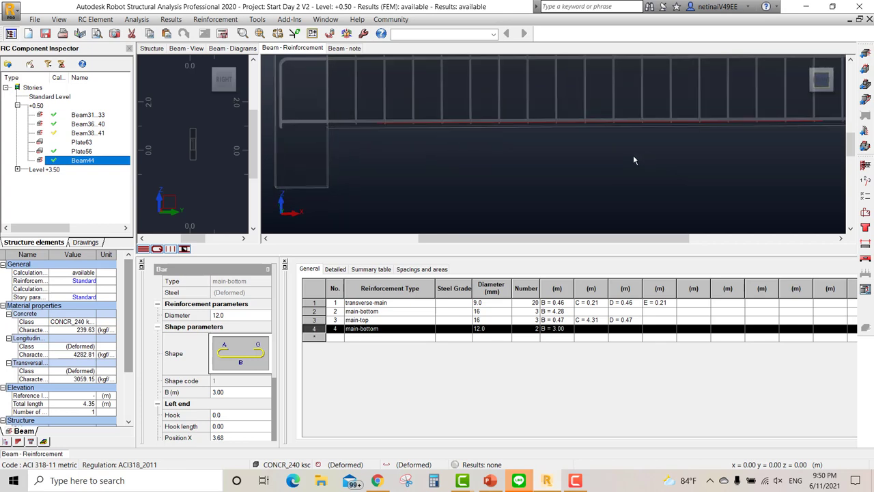
pyautogui.scroll(-2, 522, 167)
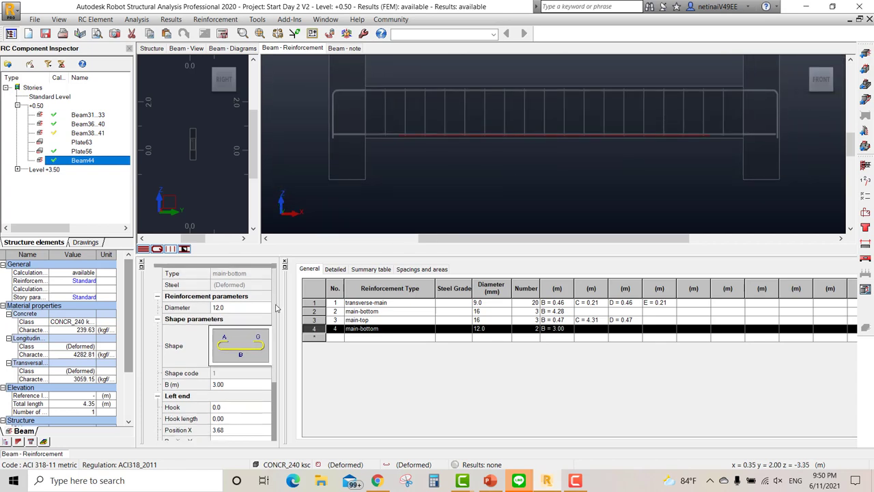
pyautogui.scroll(-3, 273, 328)
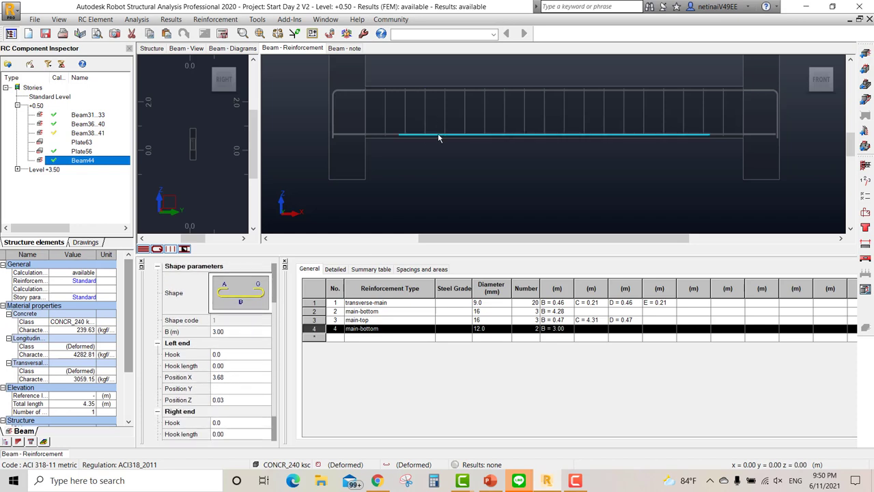
pyautogui.scroll(3, 448, 169)
pyautogui.keyDown('shift'); pyautogui.moveTo(449, 170); pyautogui.dragTo(464, 209, button='middle'); pyautogui.keyUp('shift')
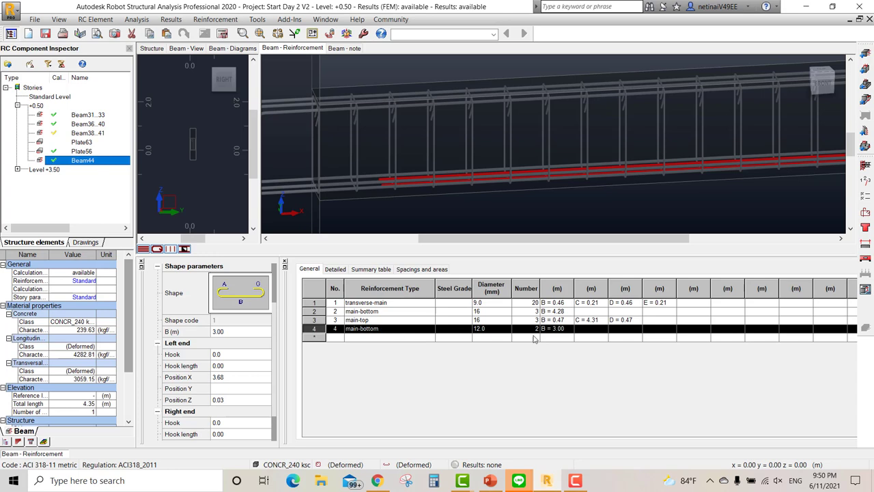
pyautogui.scroll(-1, 277, 325)
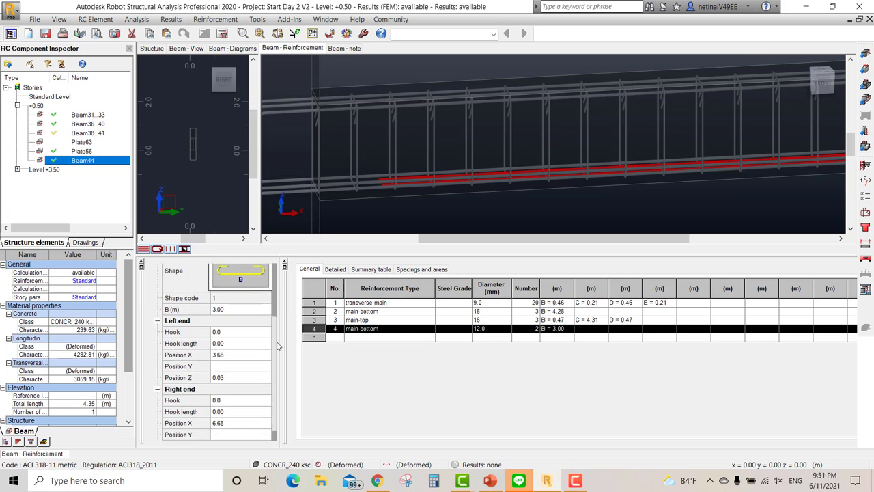
# Change the extra bars' left-end Position Z from 0.03 to 0.08, then deselect.
pyautogui.click(232, 371)
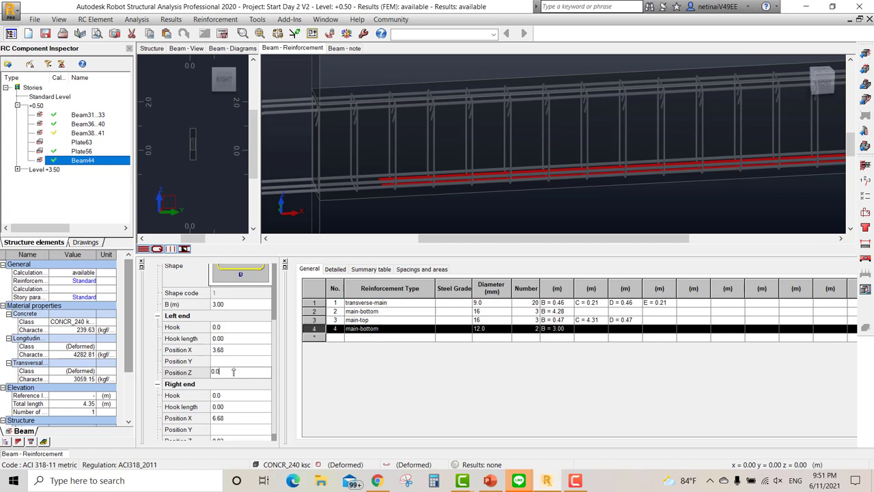
pyautogui.write('8')
pyautogui.press('Return')
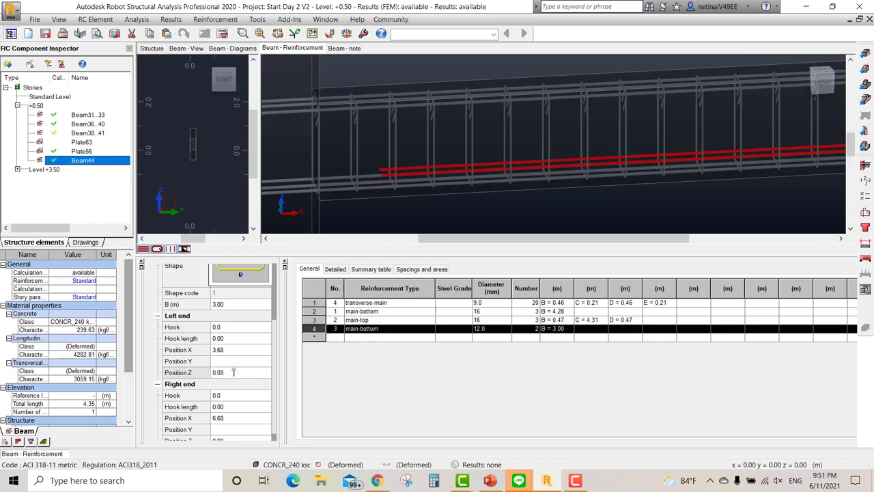
pyautogui.moveTo(580, 196)
pyautogui.keyDown('shift'); pyautogui.mouseDown(button='middle')
pyautogui.moveTo(513, 171)
pyautogui.moveTo(507, 157)
pyautogui.moveTo(516, 164)
pyautogui.moveTo(508, 189)
pyautogui.moveTo(528, 195)
pyautogui.moveTo(499, 191)
pyautogui.mouseUp(button='middle'); pyautogui.keyUp('shift')
pyautogui.click(486, 182)
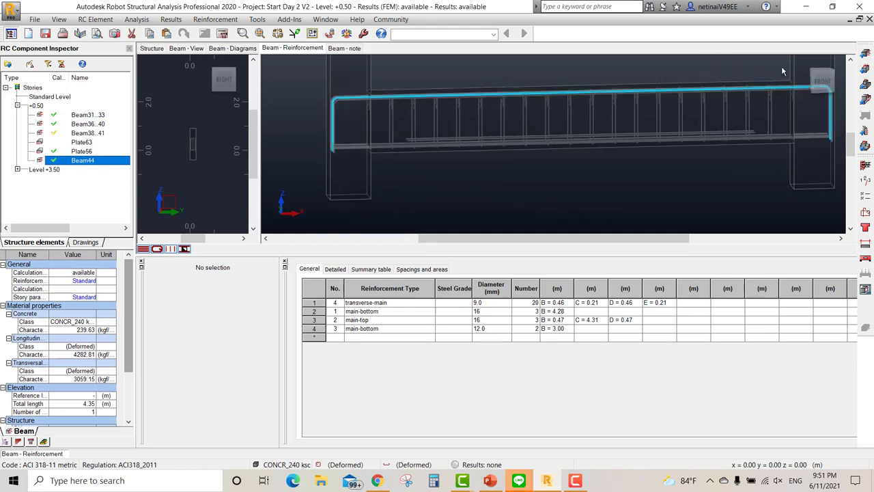
pyautogui.keyDown('shift'); pyautogui.moveTo(706, 112); pyautogui.dragTo(640, 193, button='middle'); pyautogui.keyUp('shift')
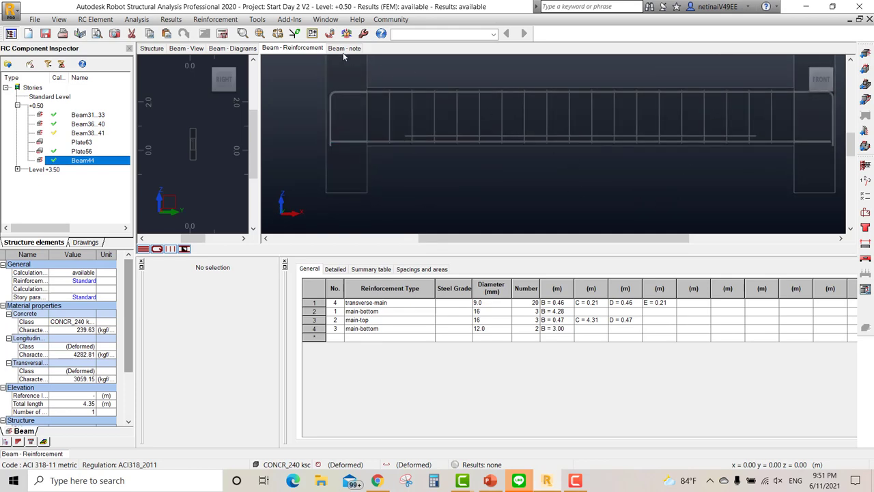
# Rerun the Beam44 calculation with Keep existing reinforcement ticked and dismiss the errors dialog.
pyautogui.click(233, 47)
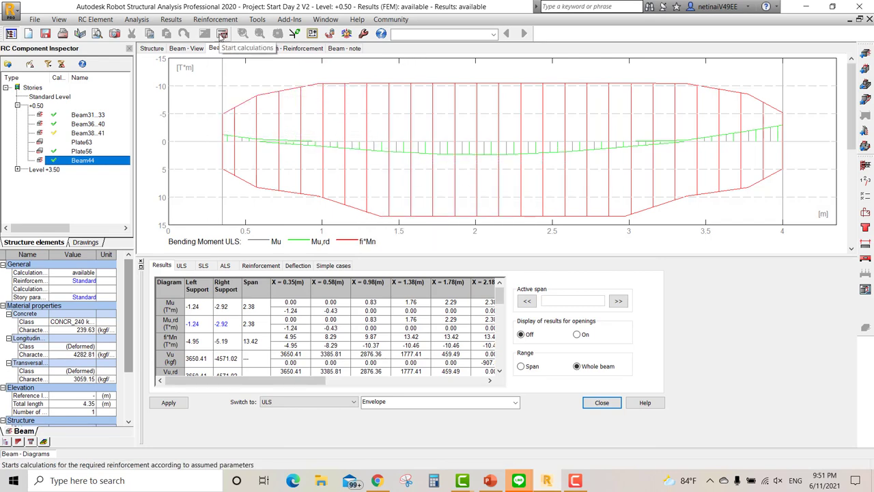
pyautogui.click(222, 34)
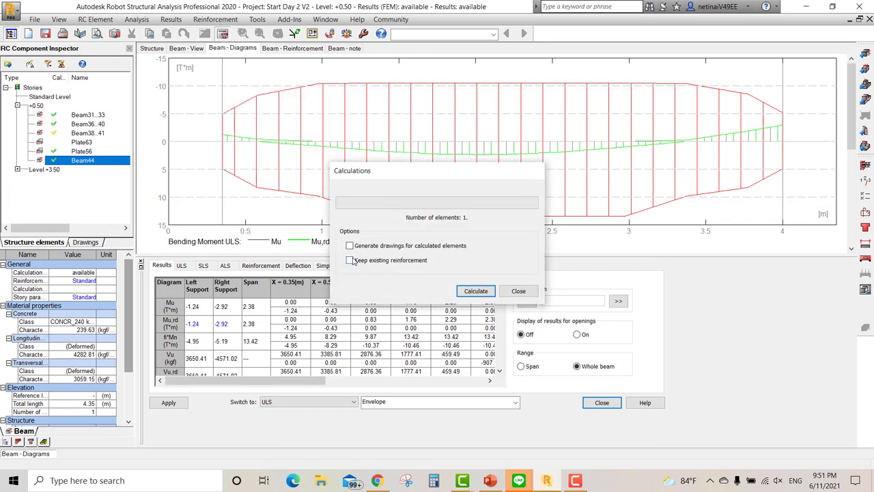
pyautogui.moveTo(418, 171); pyautogui.dragTo(409, 264)
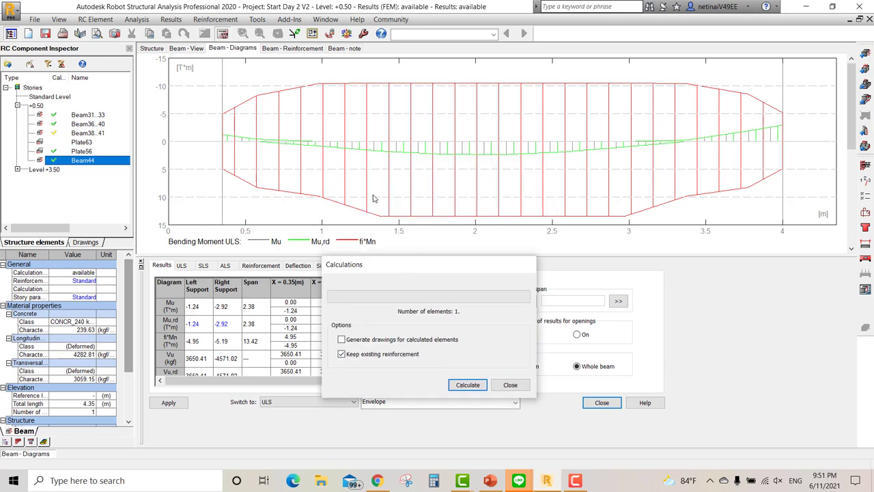
pyautogui.click(467, 385)
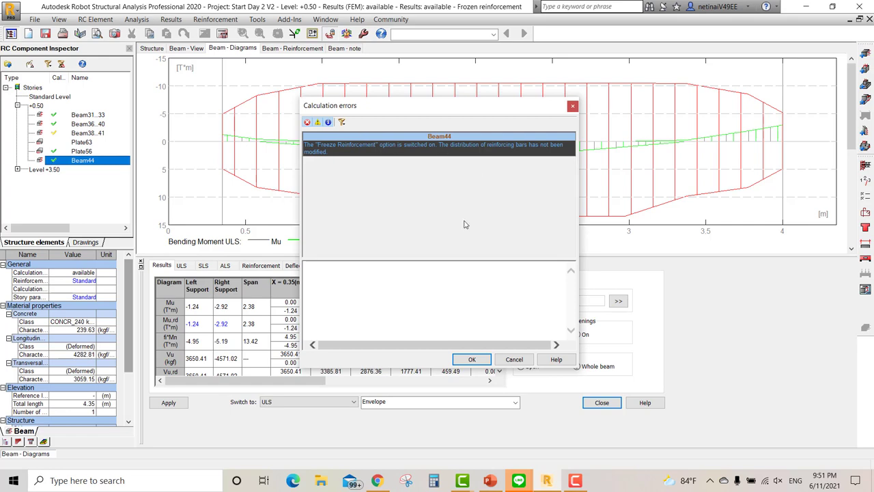
pyautogui.click(472, 359)
pyautogui.moveTo(442, 221)
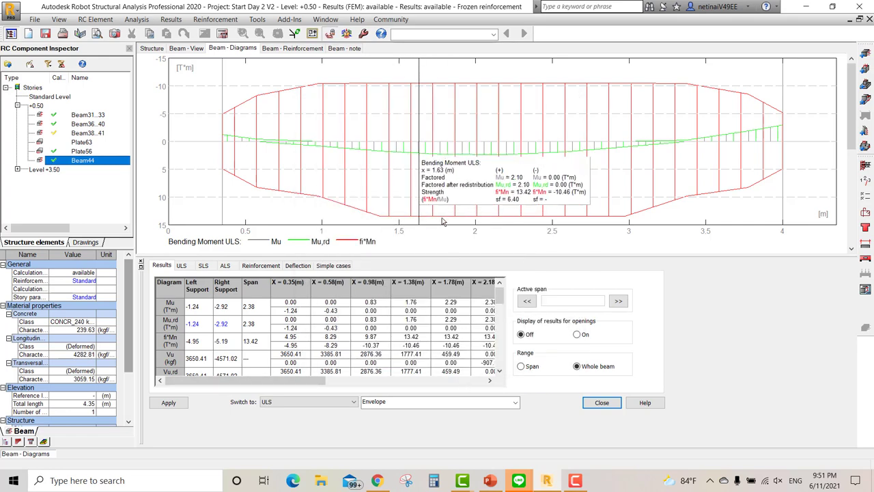
# Show Beam44's frozen bars (16 mm top/bottom, two 12 mm, 20 stirrups) in 3D, turned toward the front.
pyautogui.click(283, 49)
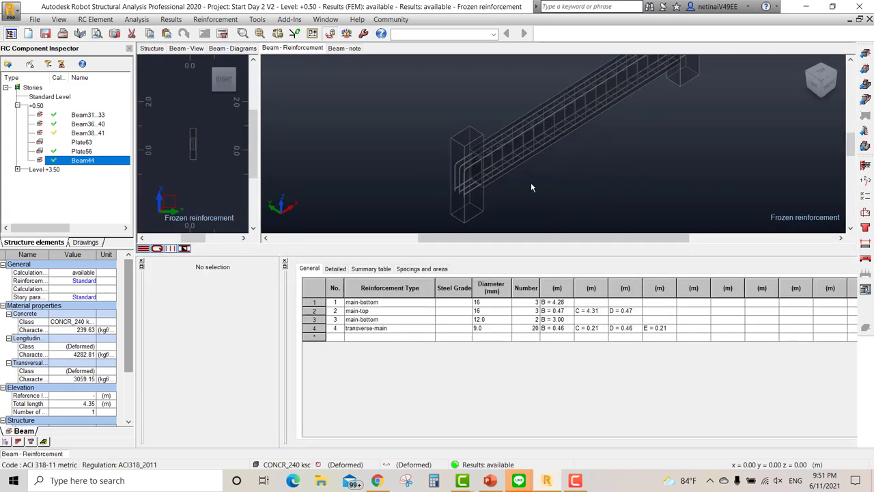
pyautogui.moveTo(530, 182)
pyautogui.keyDown('shift'); pyautogui.mouseDown(button='middle')
pyautogui.moveTo(486, 140)
pyautogui.moveTo(502, 167)
pyautogui.moveTo(480, 196)
pyautogui.mouseUp(button='middle'); pyautogui.keyUp('shift')
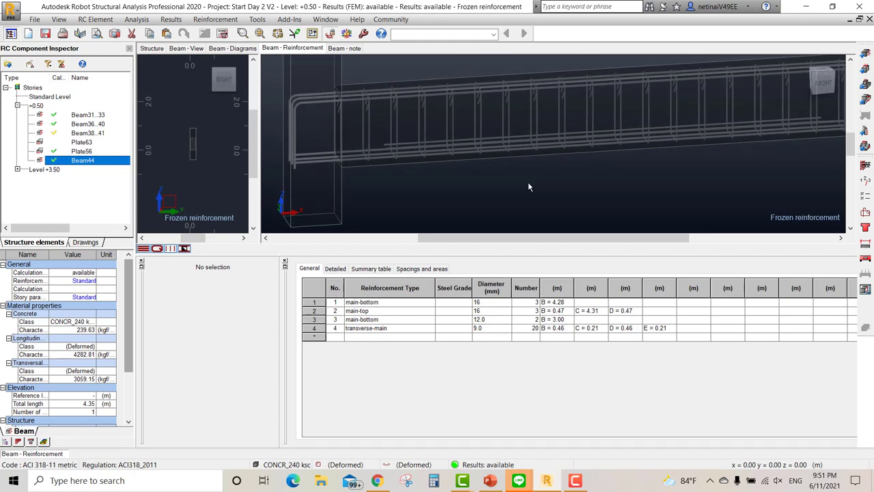